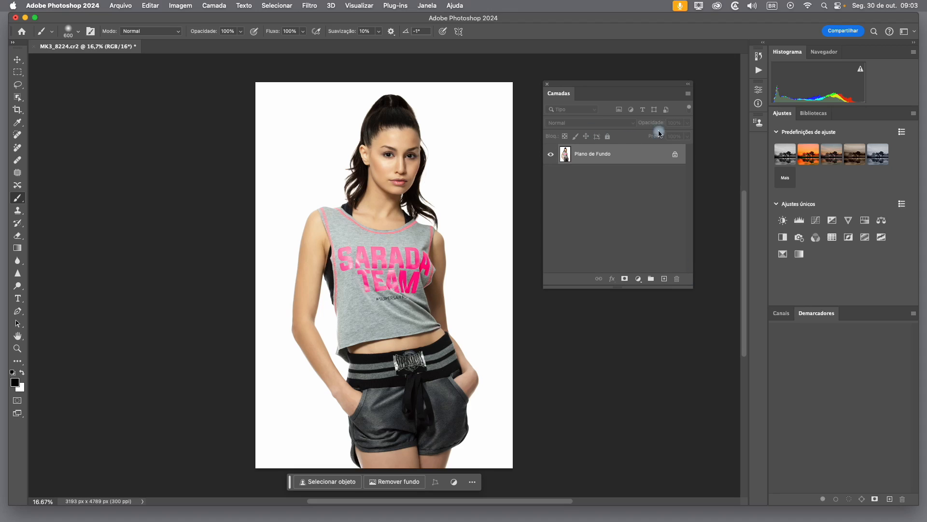
# Add Curves, Exposure, Vibrance and Hue/Saturation adjustment layers above the background photo, leaving their settings at default.
pyautogui.click(816, 222)
pyautogui.click(852, 224)
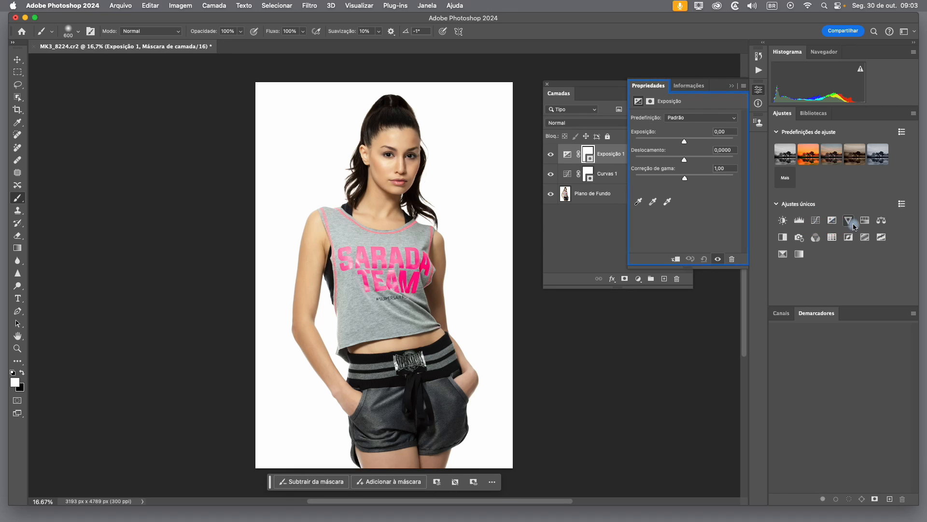
pyautogui.click(850, 223)
pyautogui.click(865, 223)
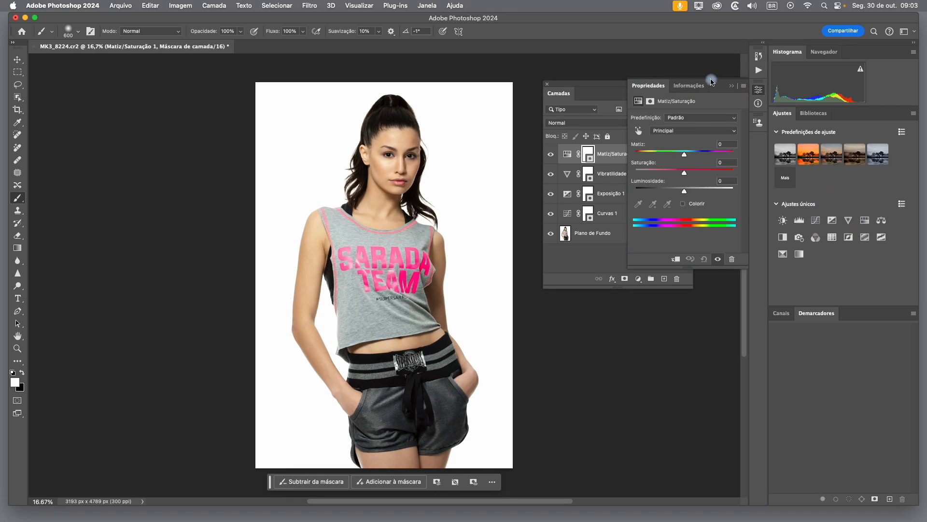
pyautogui.click(729, 88)
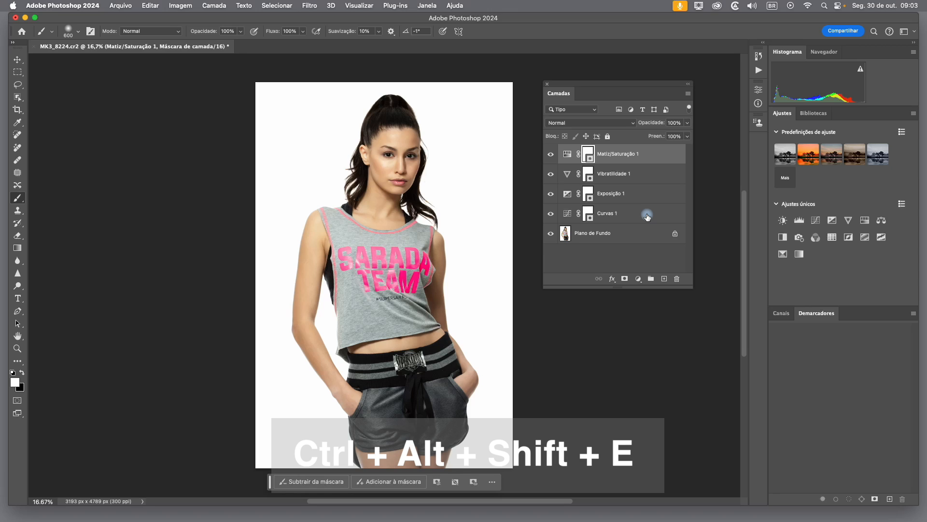
# Stamp all visible layers into a new top layer, and delete it together with the four adjustment layers.
pyautogui.press('alt+shift+super+e')
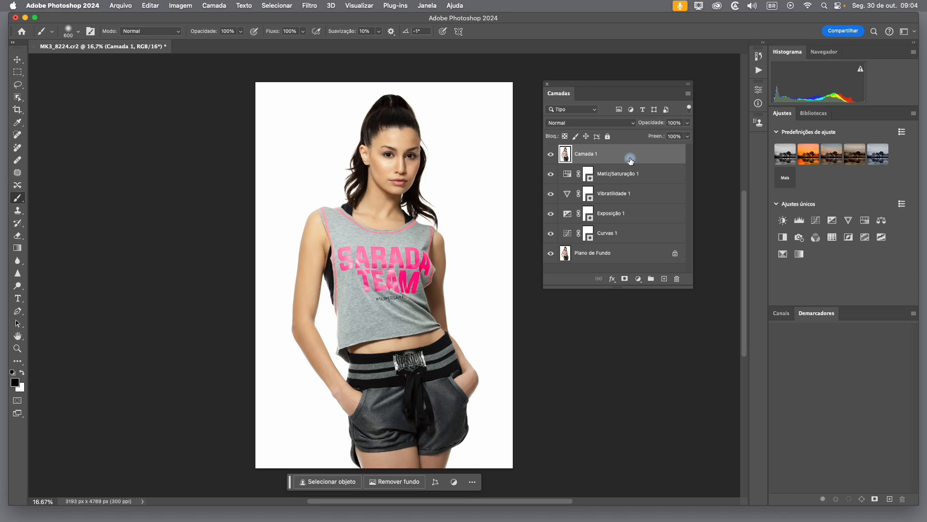
pyautogui.keyDown('shift'); pyautogui.click(646, 236); pyautogui.keyUp('shift')
pyautogui.press('Delete')
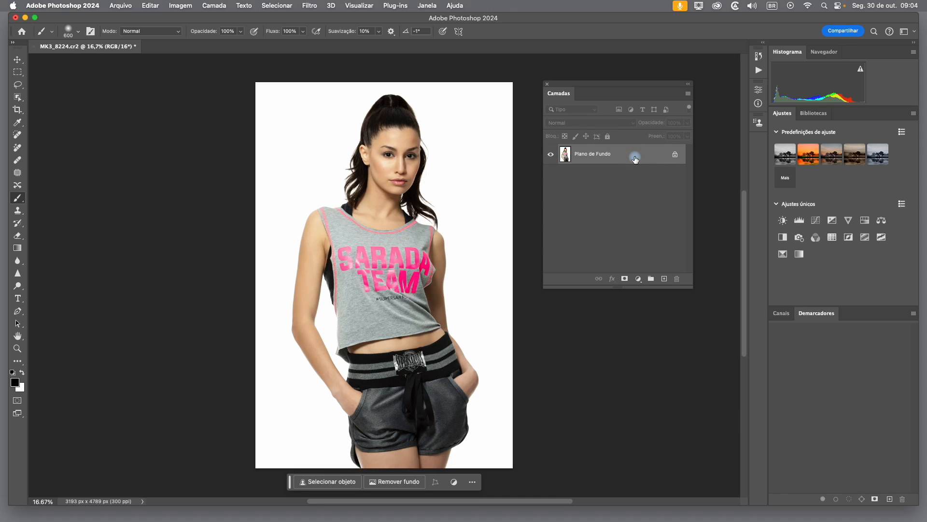
# Duplicate the background layer twice and name the lower copy "base" and the upper copy "inverter".
pyautogui.press('super+j')
pyautogui.press('super+j')
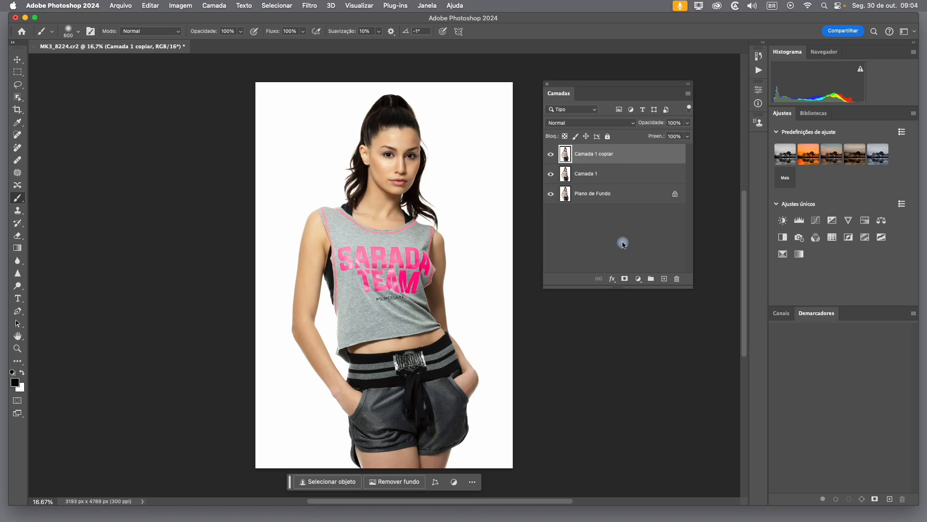
pyautogui.doubleClick(599, 174)
pyautogui.write('ba')
pyautogui.click(602, 153)
pyautogui.doubleClick(601, 154)
pyautogui.write('inverter')
pyautogui.press('Return')
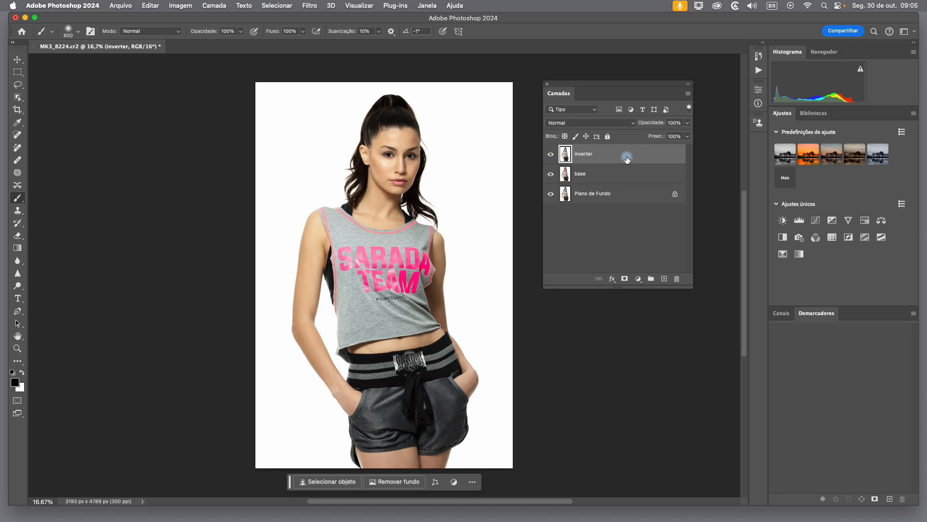
# Invert the colours of the "inverter" layer and set its blend mode to Luz Brilhante (Vivid Light).
pyautogui.press('super+i')
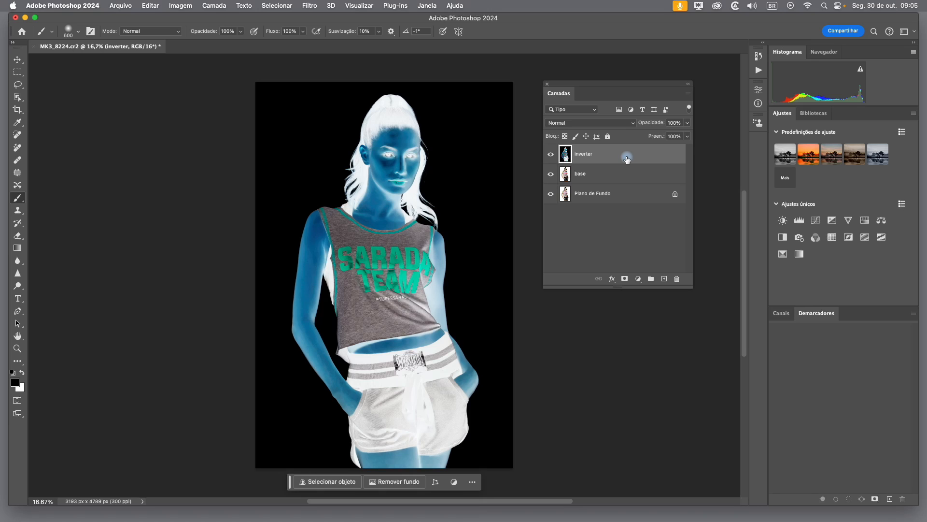
pyautogui.click(631, 125)
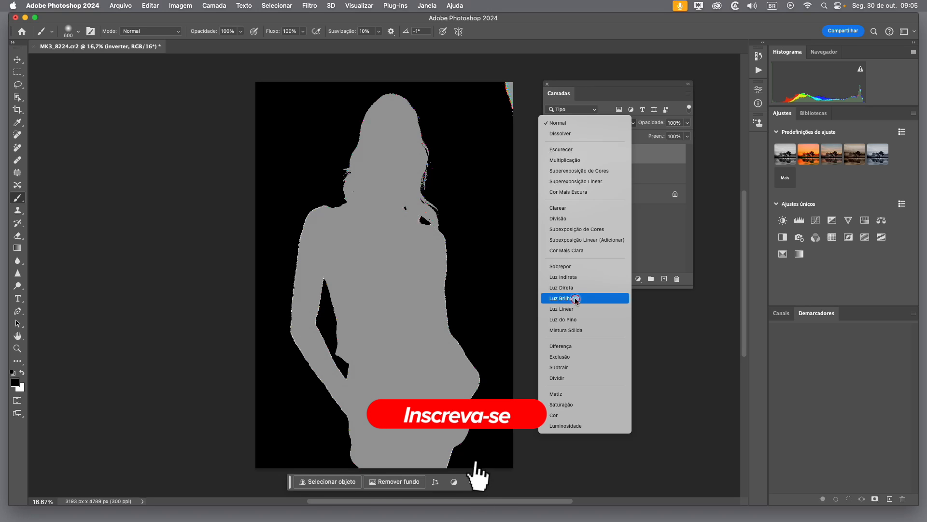
pyautogui.click(576, 300)
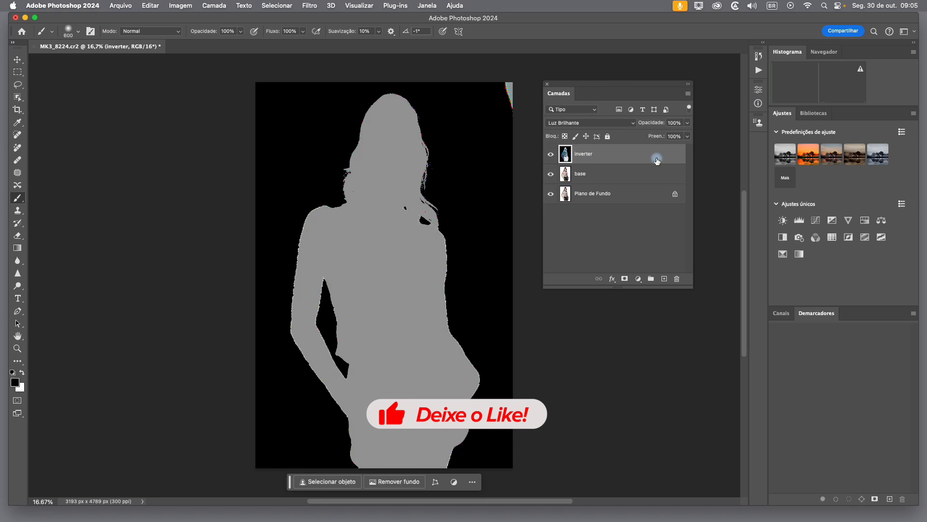
# Apply a Gaussian Blur with a radius of 20.4 pixels to the "inverter" layer.
pyautogui.click(310, 6)
pyautogui.moveTo(424, 140)
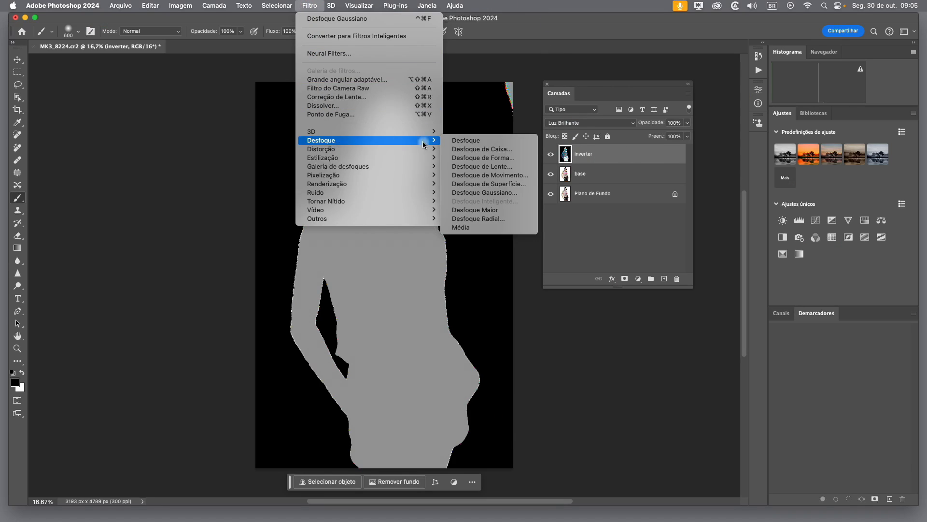
pyautogui.click(502, 193)
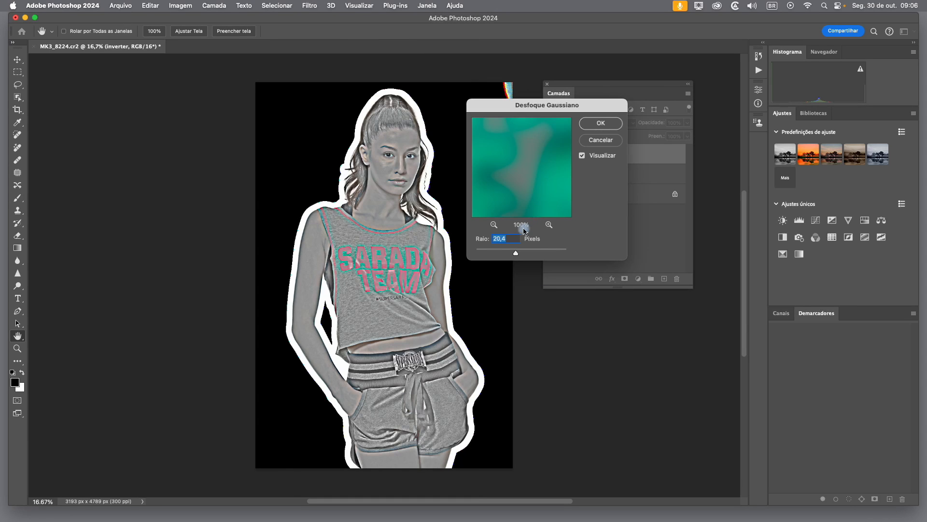
pyautogui.moveTo(515, 257)
pyautogui.mouseDown()
pyautogui.moveTo(497, 259)
pyautogui.moveTo(518, 260)
pyautogui.mouseUp()
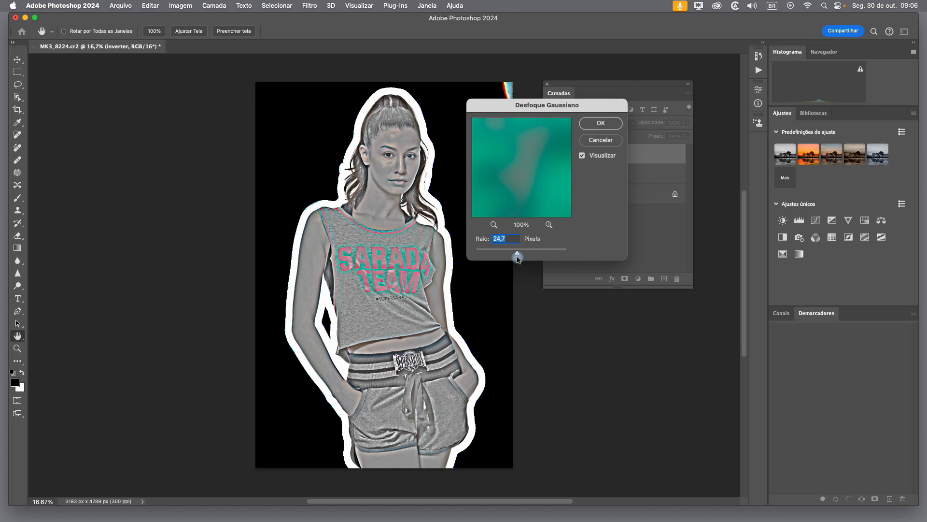
pyautogui.moveTo(518, 257)
pyautogui.mouseDown()
pyautogui.moveTo(529, 252)
pyautogui.moveTo(489, 257)
pyautogui.moveTo(517, 257)
pyautogui.mouseUp()
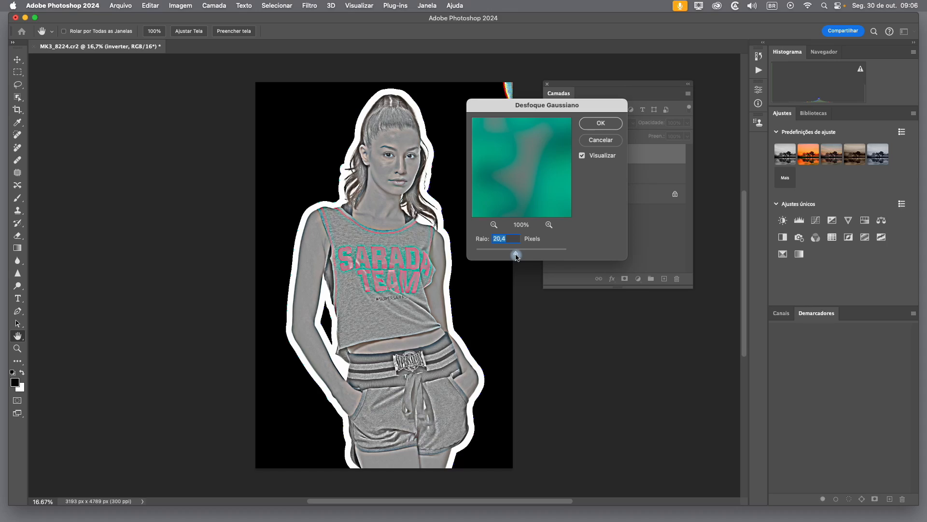
pyautogui.click(600, 124)
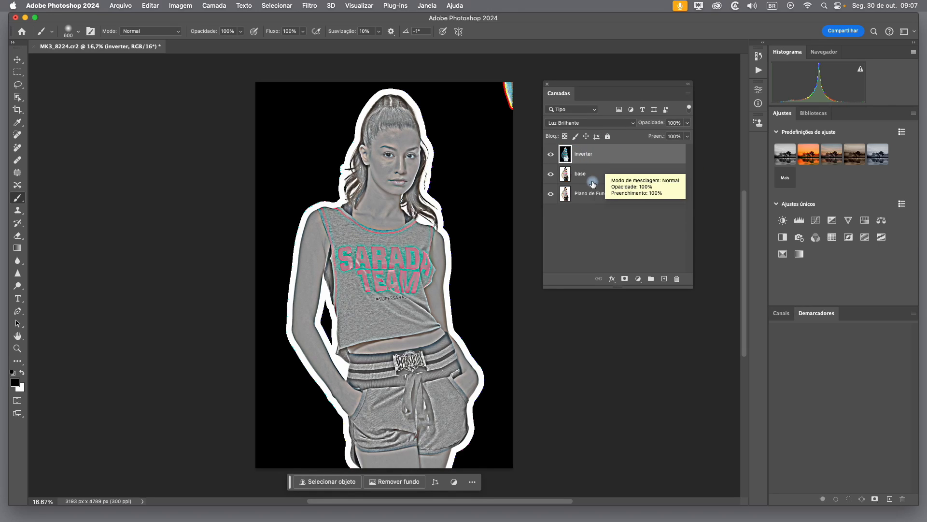
# Merge the "inverter" and "base" layers into a separate new layer, keeping the originals, and name it "nitidez".
pyautogui.keyDown('shift'); pyautogui.click(604, 175); pyautogui.keyUp('shift')
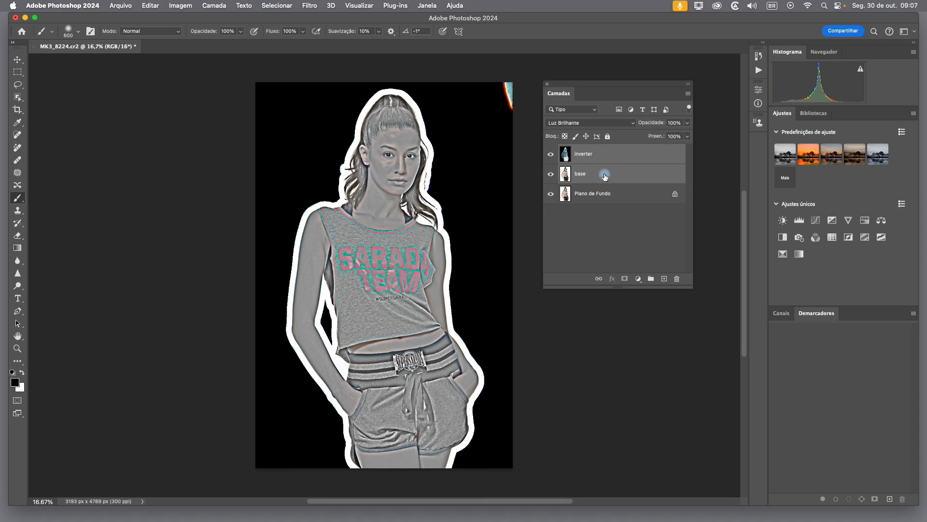
pyautogui.press('super+e')
pyautogui.press('super+alt+e')
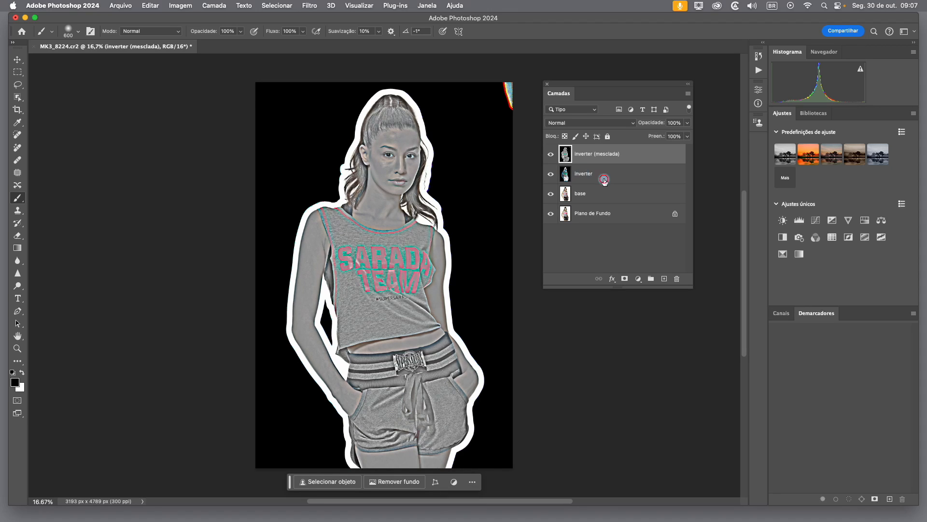
pyautogui.click(604, 179)
pyautogui.click(593, 196)
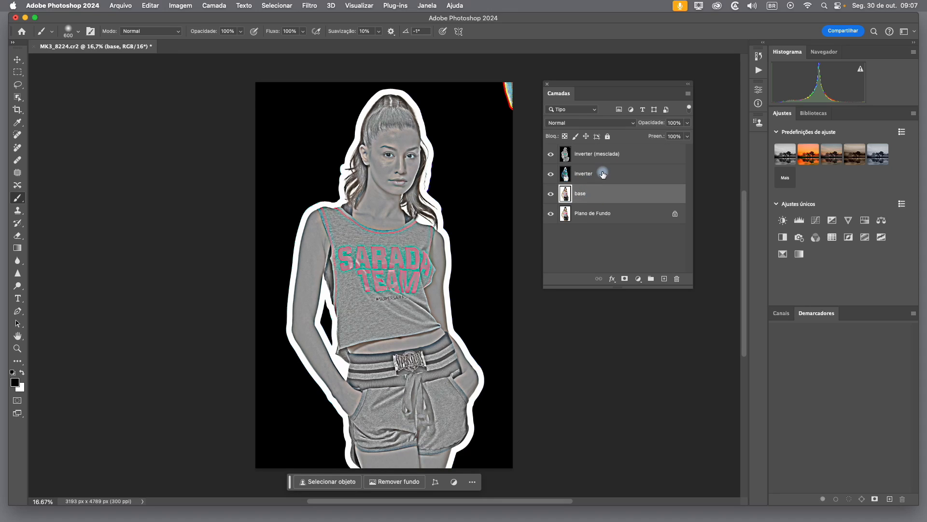
pyautogui.click(597, 153)
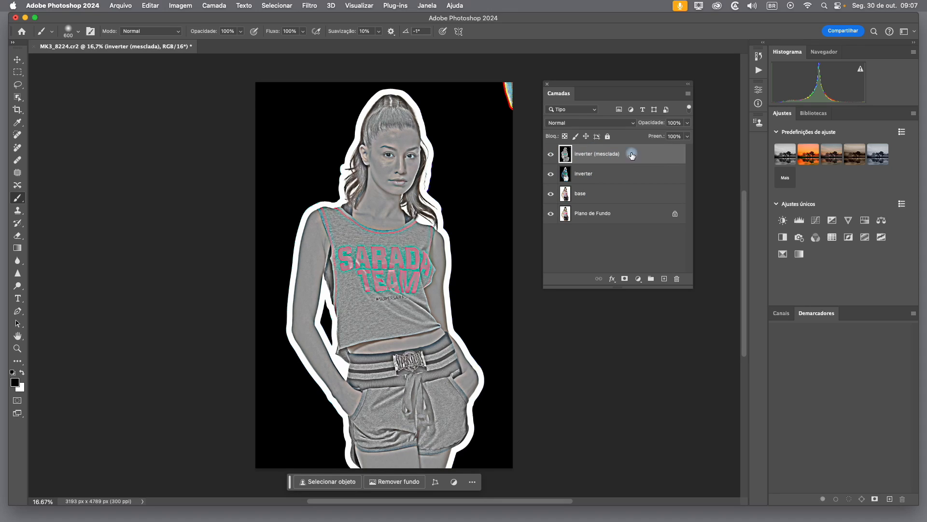
pyautogui.doubleClick(604, 155)
pyautogui.write('nitidez')
pyautogui.press('Return')
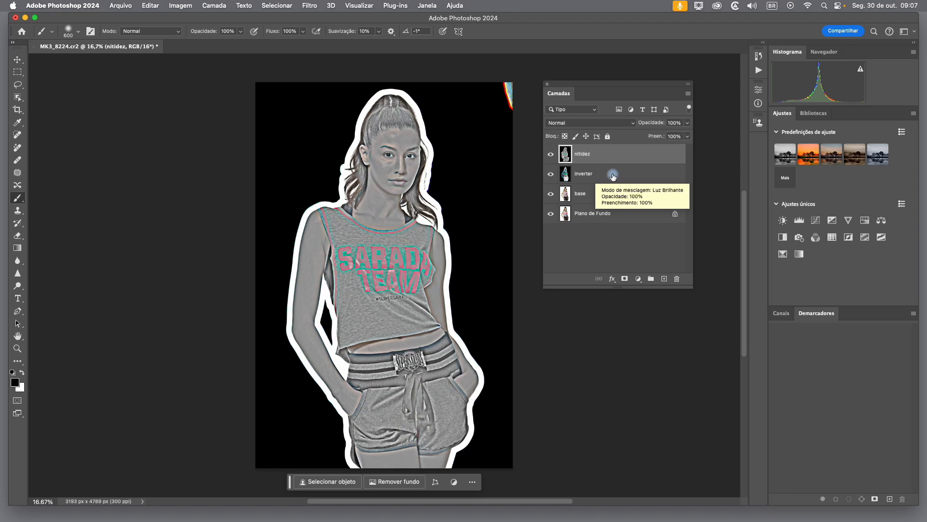
# Delete the "inverter" and "base" layers, keeping only "nitidez" above the background.
pyautogui.click(612, 174)
pyautogui.keyDown('shift'); pyautogui.click(598, 193); pyautogui.keyUp('shift')
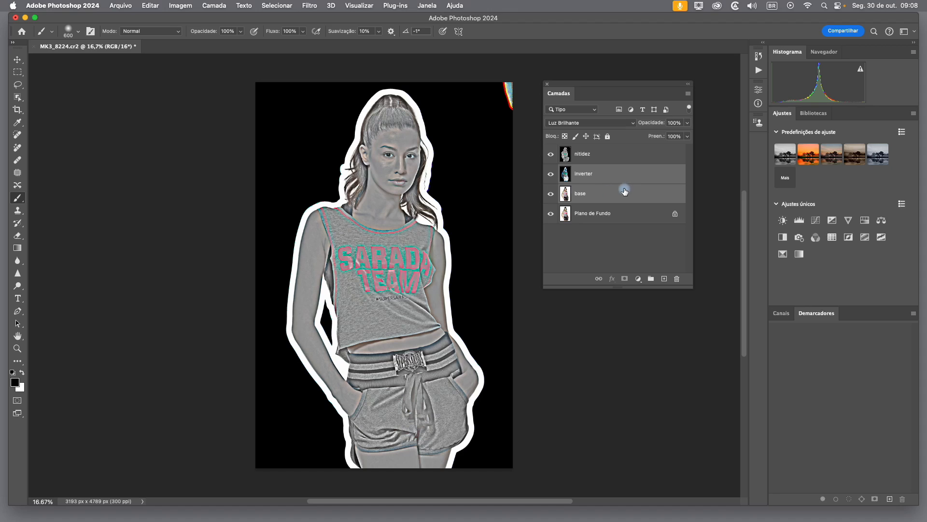
pyautogui.press('Delete')
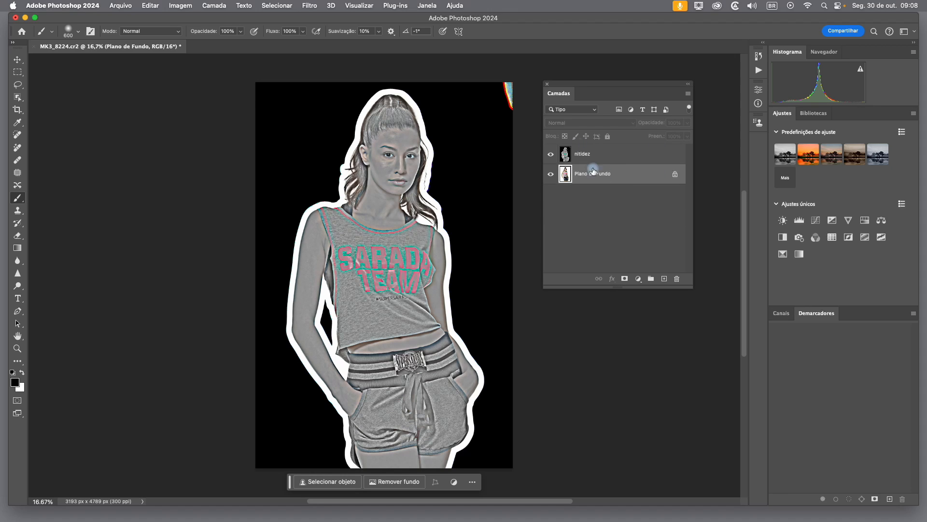
# Desaturate the "nitidez" layer and set its blend mode to Luz Indireta (Soft Light).
pyautogui.click(629, 157)
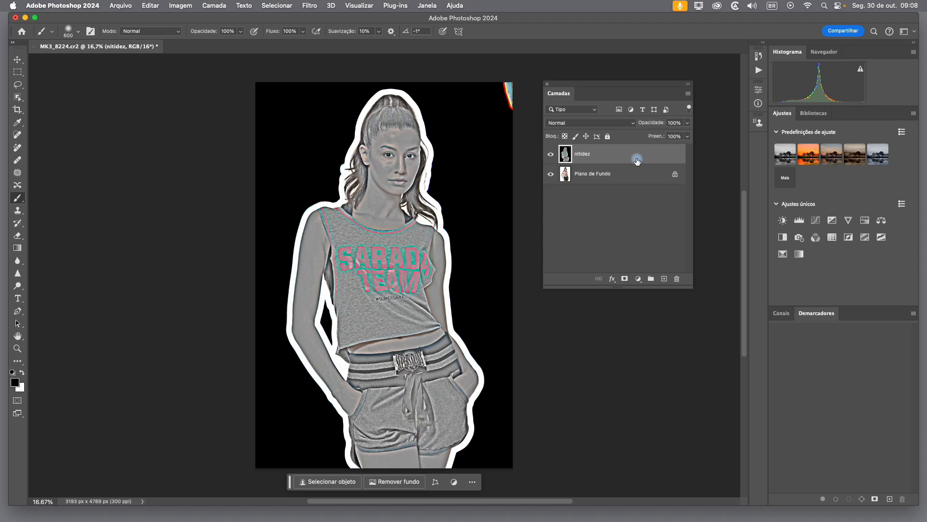
pyautogui.click(182, 6)
pyautogui.moveTo(195, 36)
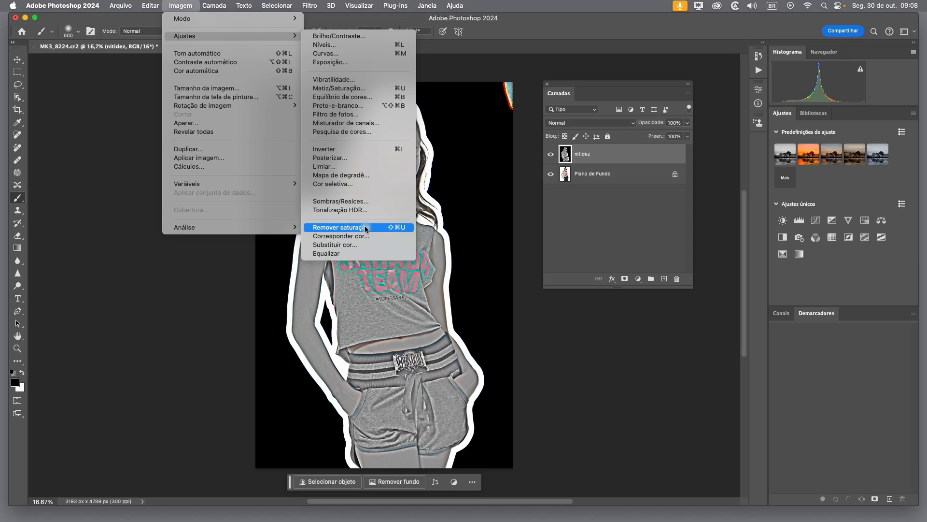
pyautogui.click(395, 228)
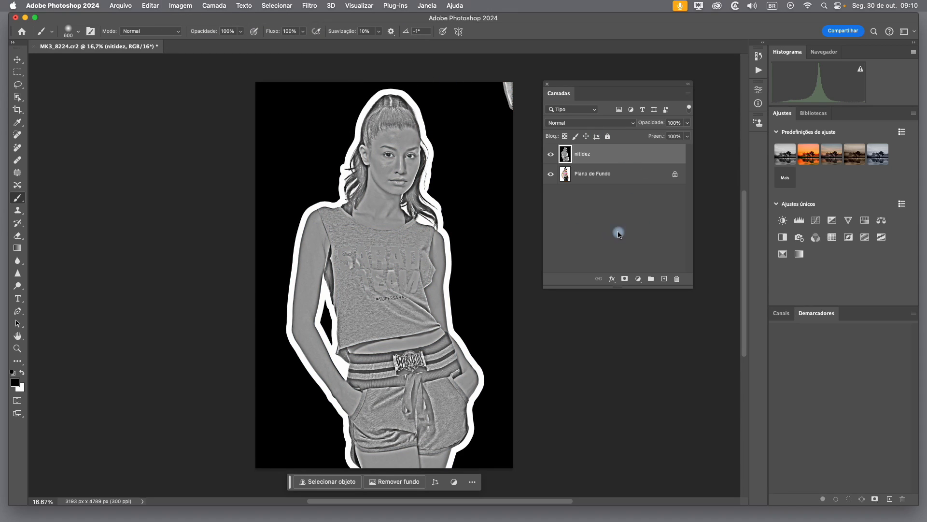
pyautogui.click(633, 125)
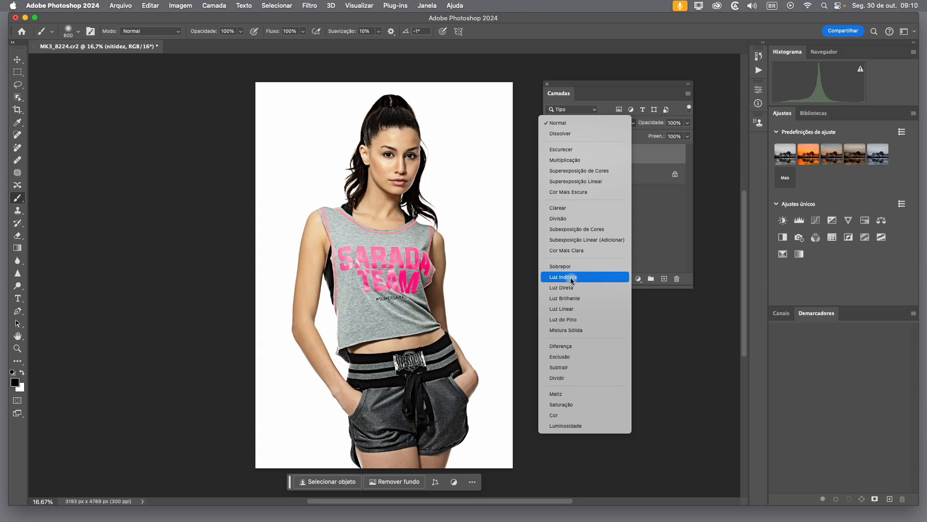
pyautogui.click(573, 277)
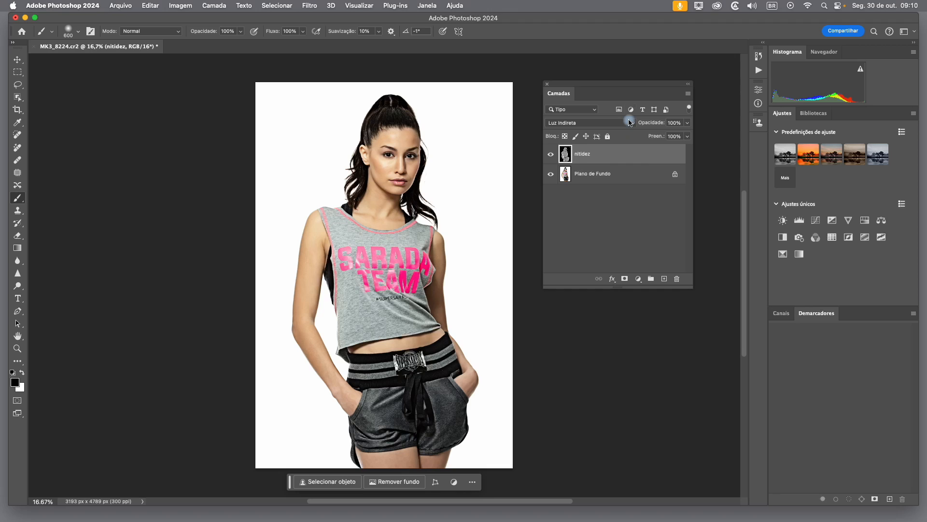
# Compare the photo with and without the "nitidez" layer, both as a whole and close up on the face.
pyautogui.click(551, 155)
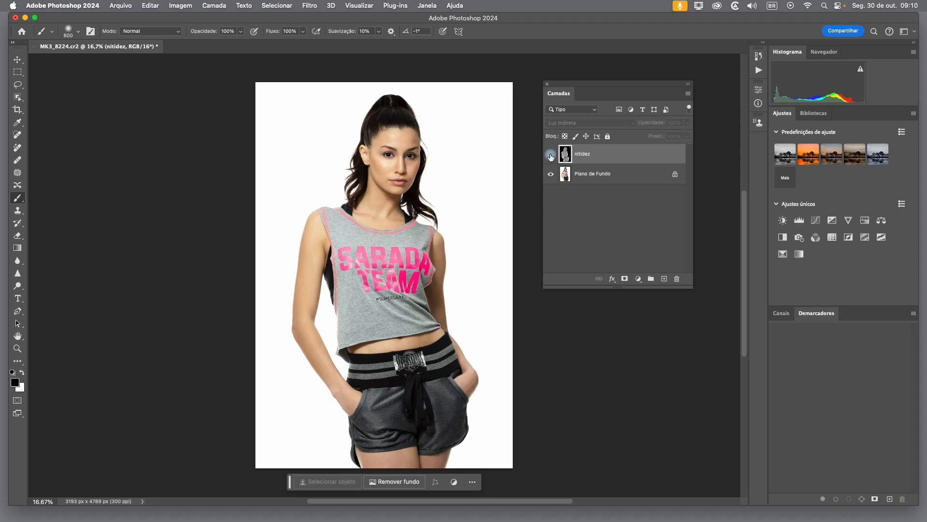
pyautogui.click(550, 155)
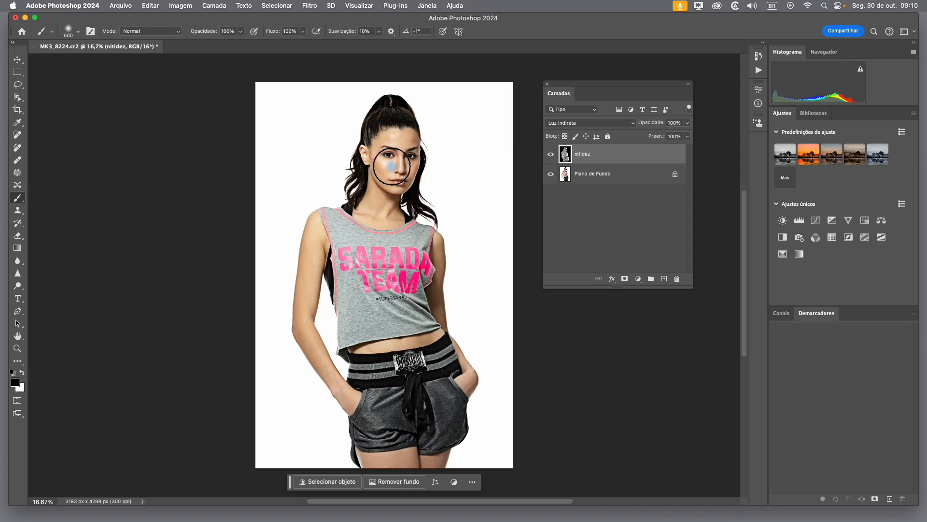
pyautogui.press('super+plus')
pyautogui.press('super+plus')
pyautogui.press('space')
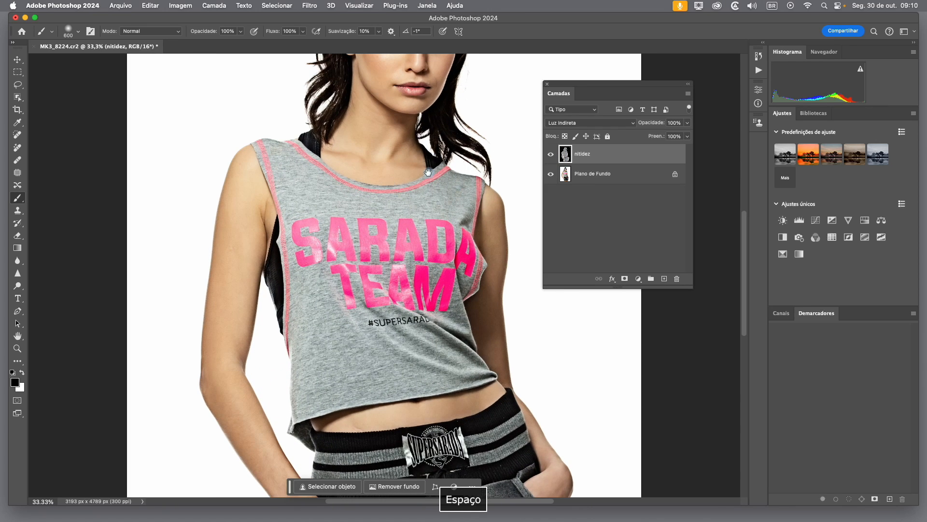
pyautogui.moveTo(406, 116); pyautogui.dragTo(407, 279)
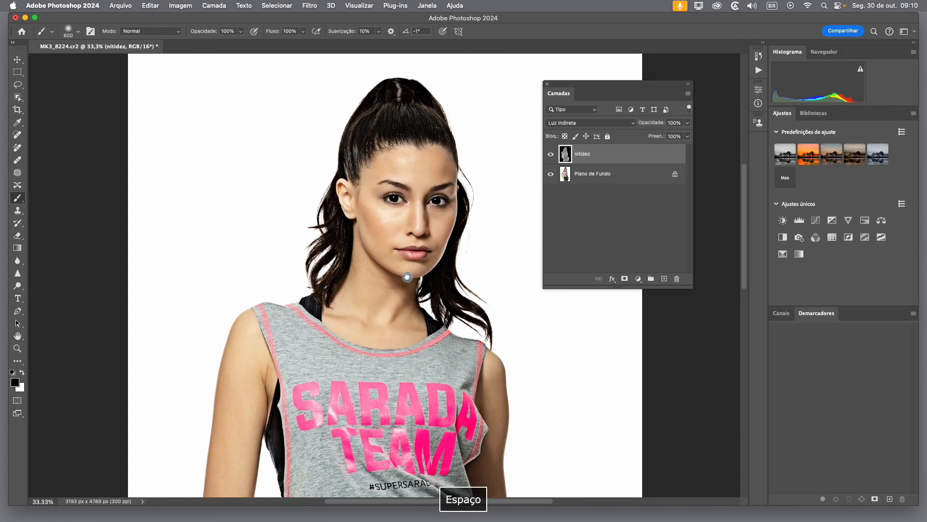
pyautogui.click(551, 155)
pyautogui.click(551, 154)
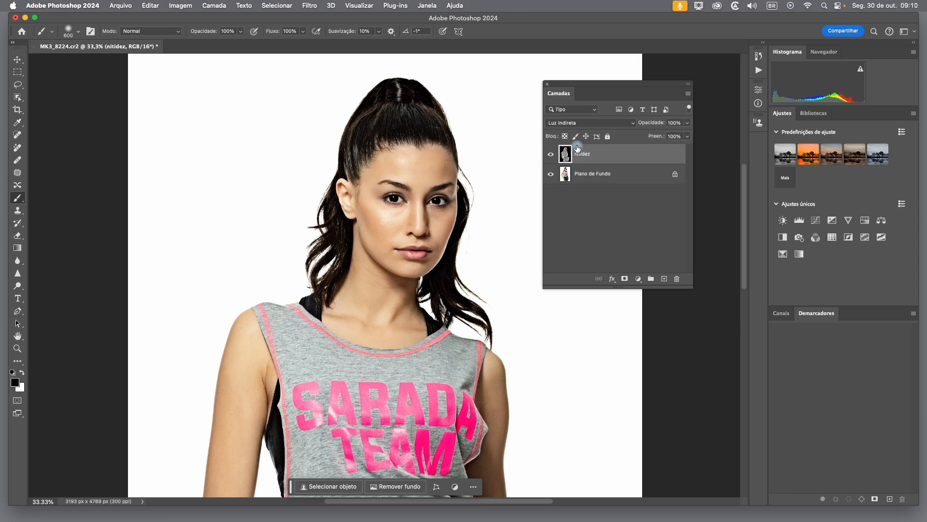
# Add a layer mask to the "nitidez" layer, invert it to black, and set the brush hardness to 0%.
pyautogui.click(626, 279)
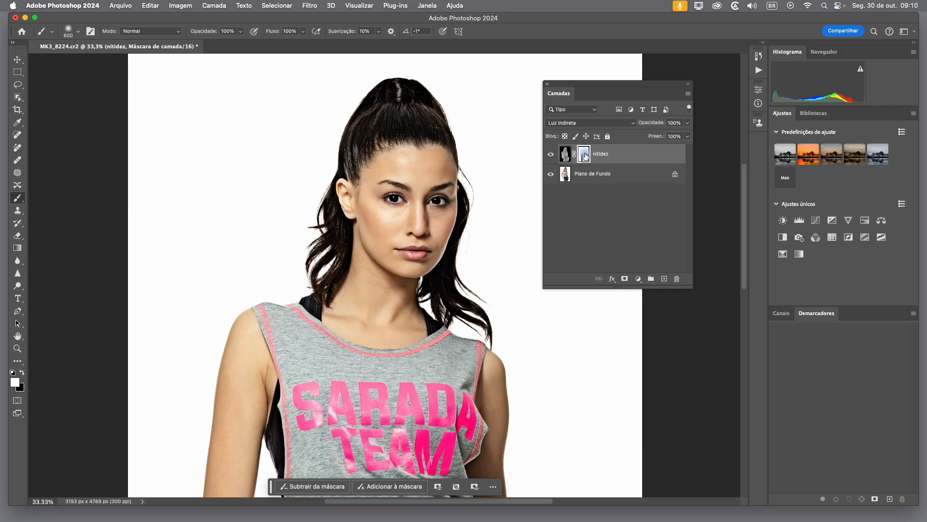
pyautogui.press('super+i')
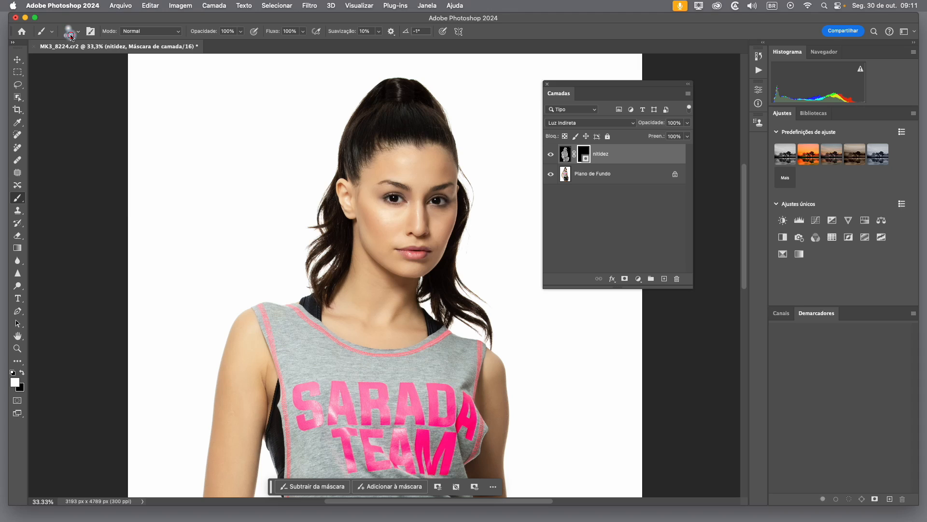
pyautogui.click(70, 36)
pyautogui.moveTo(65, 85)
pyautogui.mouseDown()
pyautogui.moveTo(130, 87)
pyautogui.moveTo(114, 93)
pyautogui.mouseUp()
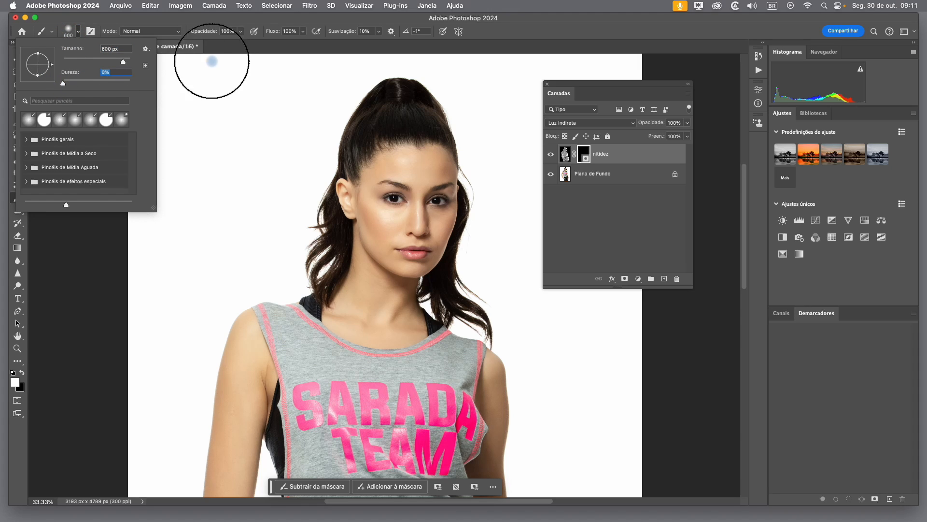
# Reduce the brush to 150 px and paint the "nitidez" mask white over both eyes, the nose tip and the lips.
pyautogui.click(219, 53)
pyautogui.press('[')
pyautogui.press('[')
pyautogui.press('[')
pyautogui.press('[')
pyautogui.press('[')
pyautogui.press('[')
pyautogui.press('[')
pyautogui.press('[')
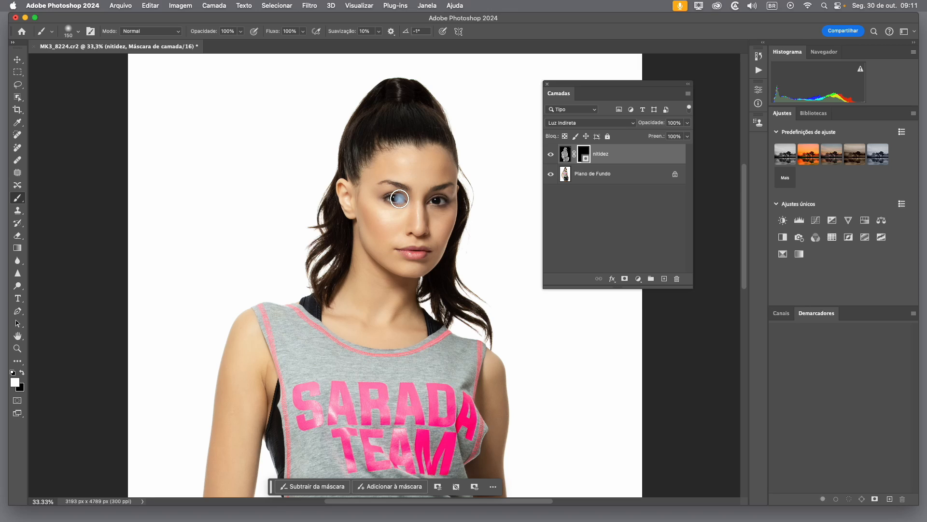
pyautogui.moveTo(400, 199)
pyautogui.mouseDown()
pyautogui.moveTo(391, 200)
pyautogui.moveTo(399, 201)
pyautogui.moveTo(393, 182)
pyautogui.moveTo(384, 185)
pyautogui.mouseUp()
pyautogui.moveTo(437, 199)
pyautogui.mouseDown()
pyautogui.moveTo(449, 182)
pyautogui.moveTo(444, 188)
pyautogui.mouseUp()
pyautogui.moveTo(419, 231)
pyautogui.mouseDown()
pyautogui.moveTo(408, 249)
pyautogui.moveTo(419, 253)
pyautogui.mouseUp()
# Enlarge the brush to 175 px and paint the mask white over the hair on the head and both sides of the face.
pyautogui.press(']')
pyautogui.moveTo(360, 140)
pyautogui.mouseDown()
pyautogui.moveTo(398, 120)
pyautogui.moveTo(432, 123)
pyautogui.moveTo(387, 124)
pyautogui.moveTo(376, 115)
pyautogui.moveTo(343, 154)
pyautogui.moveTo(320, 193)
pyautogui.moveTo(330, 211)
pyautogui.moveTo(325, 264)
pyautogui.moveTo(334, 228)
pyautogui.moveTo(328, 245)
pyautogui.moveTo(327, 211)
pyautogui.moveTo(326, 284)
pyautogui.moveTo(329, 200)
pyautogui.moveTo(321, 264)
pyautogui.mouseUp()
pyautogui.moveTo(469, 189)
pyautogui.mouseDown()
pyautogui.moveTo(455, 278)
pyautogui.moveTo(482, 315)
pyautogui.moveTo(437, 292)
pyautogui.moveTo(451, 311)
pyautogui.moveTo(491, 325)
pyautogui.moveTo(446, 287)
pyautogui.moveTo(447, 260)
pyautogui.moveTo(468, 197)
pyautogui.moveTo(470, 206)
pyautogui.moveTo(507, 179)
pyautogui.moveTo(386, 264)
pyautogui.mouseUp()
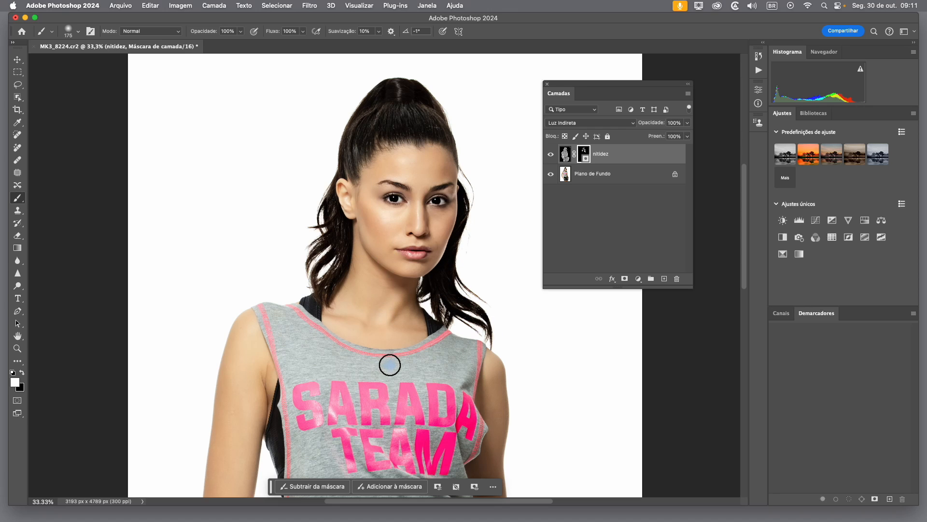
# Paint the mask white along the shirt's neckline, then over the rest of the shirt and the trousers with a 300 px brush.
pyautogui.press('space')
pyautogui.moveTo(385, 382)
pyautogui.mouseDown()
pyautogui.moveTo(351, 193)
pyautogui.moveTo(353, 147)
pyautogui.moveTo(360, 166)
pyautogui.mouseUp()
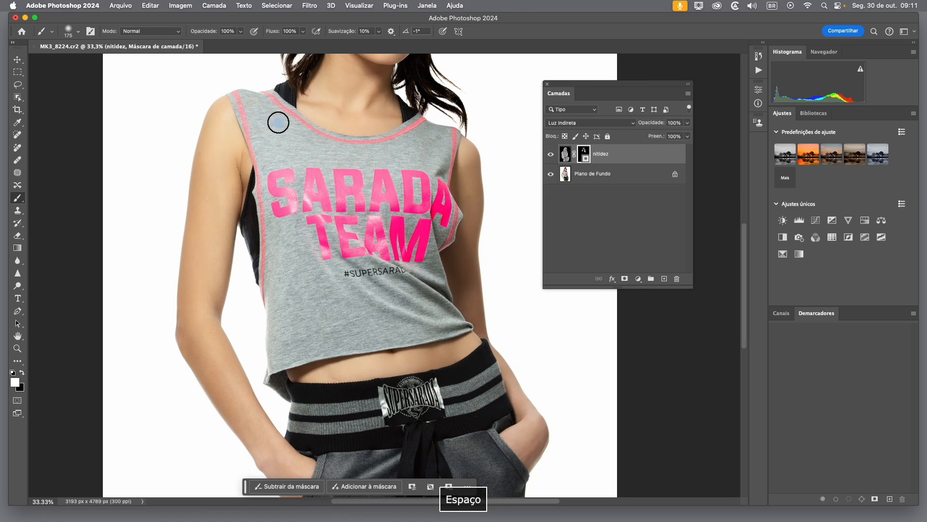
pyautogui.moveTo(235, 99)
pyautogui.mouseDown()
pyautogui.moveTo(249, 121)
pyautogui.moveTo(265, 97)
pyautogui.moveTo(330, 157)
pyautogui.mouseUp()
pyautogui.press(']')
pyautogui.press(']')
pyautogui.press(']')
pyautogui.moveTo(429, 145)
pyautogui.mouseDown()
pyautogui.moveTo(435, 242)
pyautogui.moveTo(432, 209)
pyautogui.moveTo(402, 253)
pyautogui.moveTo(386, 209)
pyautogui.moveTo(309, 184)
pyautogui.moveTo(296, 211)
pyautogui.moveTo(287, 175)
pyautogui.moveTo(284, 230)
pyautogui.moveTo(278, 203)
pyautogui.moveTo(292, 337)
pyautogui.moveTo(413, 325)
pyautogui.moveTo(357, 260)
pyautogui.moveTo(432, 189)
pyautogui.moveTo(425, 306)
pyautogui.moveTo(441, 322)
pyautogui.mouseUp()
pyautogui.press('space')
pyautogui.moveTo(321, 406)
pyautogui.mouseDown()
pyautogui.moveTo(317, 298)
pyautogui.moveTo(470, 274)
pyautogui.moveTo(490, 302)
pyautogui.moveTo(354, 314)
pyautogui.moveTo(383, 326)
pyautogui.moveTo(346, 372)
pyautogui.moveTo(349, 403)
pyautogui.moveTo(394, 437)
pyautogui.moveTo(332, 441)
pyautogui.moveTo(320, 413)
pyautogui.moveTo(415, 359)
pyautogui.moveTo(428, 404)
pyautogui.moveTo(449, 332)
pyautogui.moveTo(476, 327)
pyautogui.moveTo(513, 390)
pyautogui.moveTo(495, 433)
pyautogui.moveTo(443, 408)
pyautogui.moveTo(442, 439)
pyautogui.moveTo(476, 346)
pyautogui.moveTo(399, 325)
pyautogui.moveTo(472, 266)
pyautogui.moveTo(329, 295)
pyautogui.moveTo(304, 311)
pyautogui.moveTo(393, 348)
pyautogui.moveTo(327, 420)
pyautogui.moveTo(359, 442)
pyautogui.moveTo(315, 437)
pyautogui.moveTo(310, 425)
pyautogui.moveTo(436, 444)
pyautogui.moveTo(488, 437)
pyautogui.moveTo(478, 284)
pyautogui.moveTo(468, 292)
pyautogui.mouseUp()
# Compare the face and shirt with and without the masked "nitidez" layer.
pyautogui.press('space')
pyautogui.moveTo(363, 58); pyautogui.dragTo(404, 298)
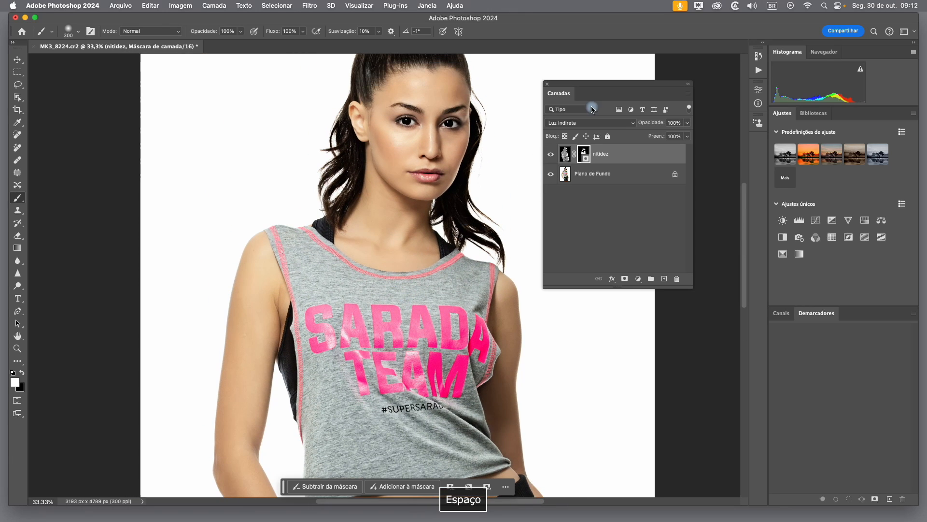
pyautogui.moveTo(443, 317); pyautogui.dragTo(448, 349)
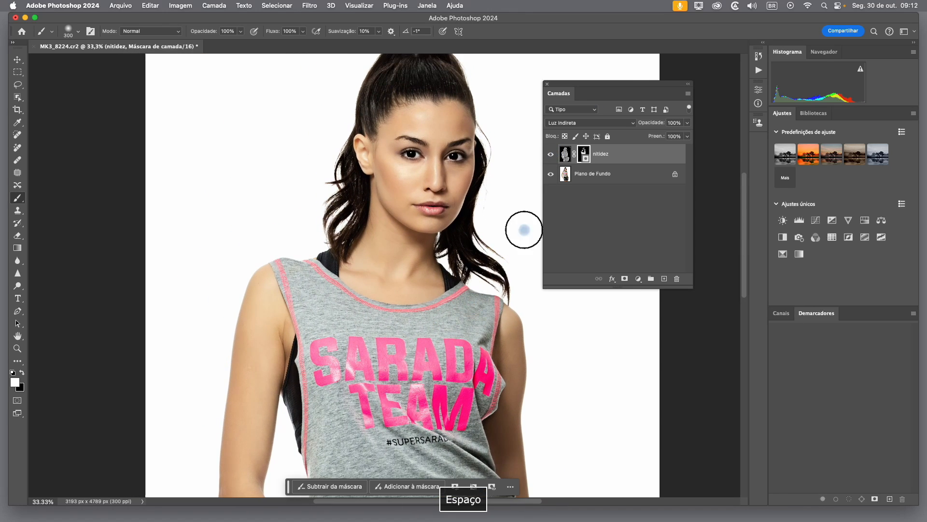
pyautogui.click(550, 156)
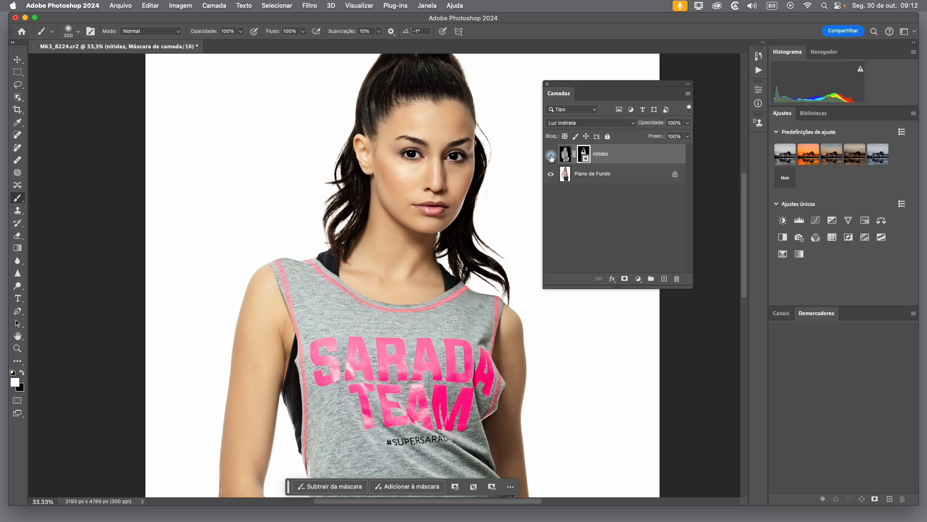
pyautogui.click(551, 158)
pyautogui.click(551, 157)
pyautogui.click(551, 157)
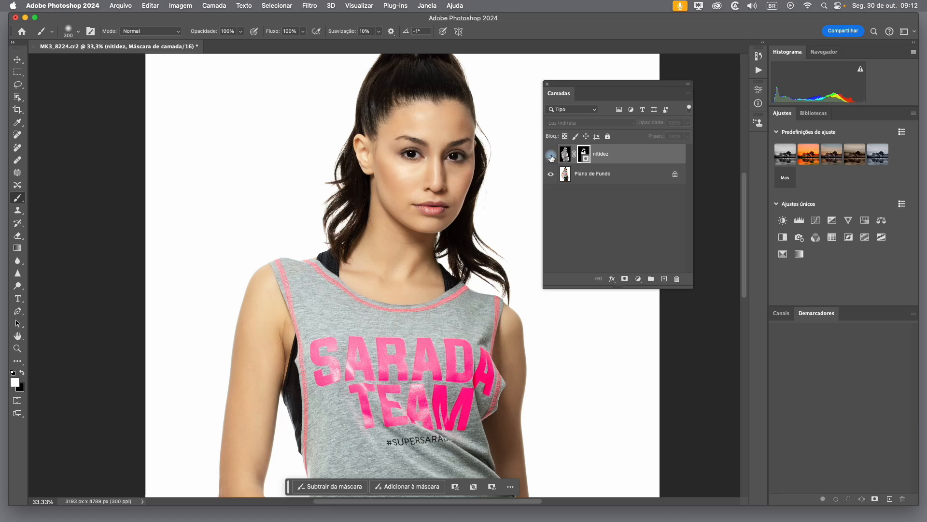
pyautogui.click(551, 157)
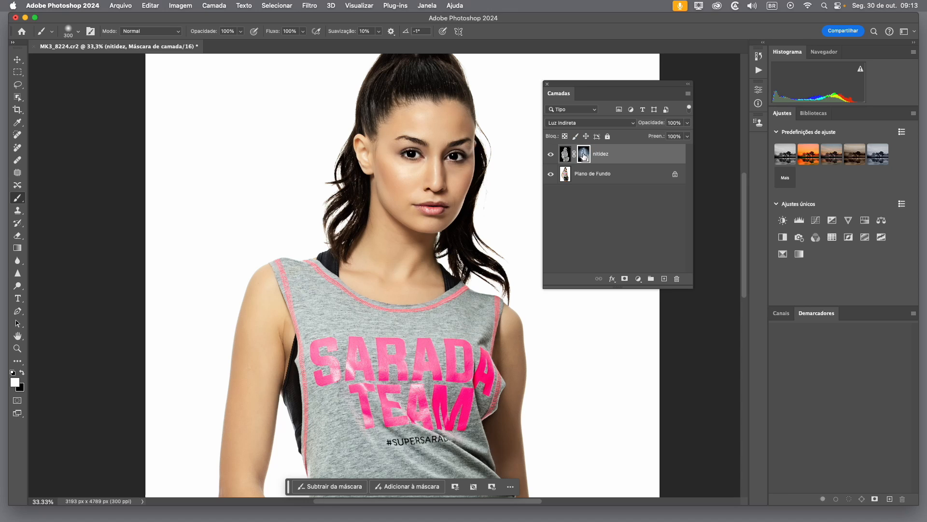
# Display the "nitidez" mask alone, paint its gaps over the shirt and trousers white, and return to the normal image view.
pyautogui.keyDown('alt'); pyautogui.click(585, 154); pyautogui.keyUp('alt')
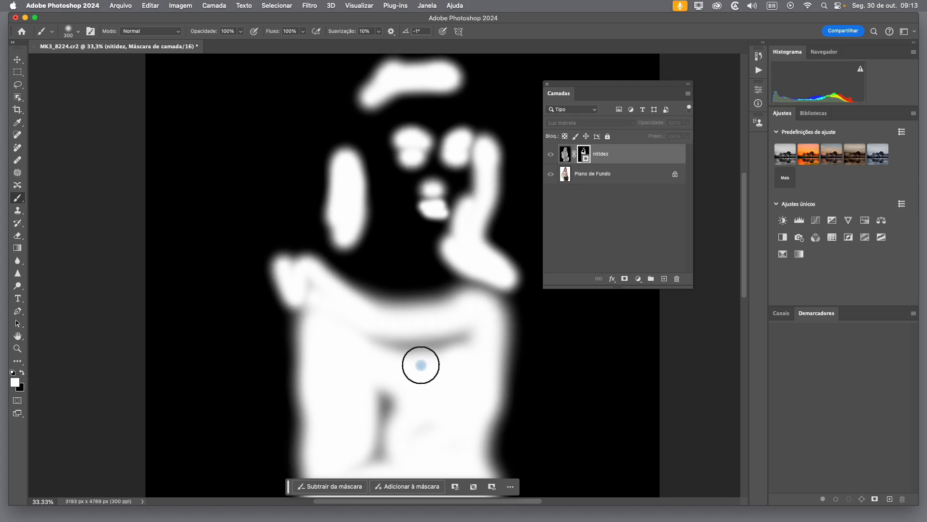
pyautogui.moveTo(458, 339)
pyautogui.mouseDown()
pyautogui.moveTo(380, 336)
pyautogui.moveTo(402, 347)
pyautogui.moveTo(369, 453)
pyautogui.moveTo(386, 403)
pyautogui.moveTo(394, 430)
pyautogui.moveTo(408, 424)
pyautogui.moveTo(450, 375)
pyautogui.moveTo(466, 330)
pyautogui.mouseUp()
pyautogui.press('space')
pyautogui.moveTo(393, 389)
pyautogui.mouseDown()
pyautogui.moveTo(387, 141)
pyautogui.moveTo(385, 203)
pyautogui.mouseUp()
pyautogui.moveTo(476, 401)
pyautogui.mouseDown()
pyautogui.moveTo(500, 419)
pyautogui.moveTo(483, 434)
pyautogui.moveTo(427, 432)
pyautogui.moveTo(477, 427)
pyautogui.mouseUp()
pyautogui.press('space')
pyautogui.moveTo(447, 379); pyautogui.dragTo(458, 471)
pyautogui.moveTo(420, 300)
pyautogui.mouseDown()
pyautogui.moveTo(386, 297)
pyautogui.moveTo(392, 288)
pyautogui.moveTo(370, 279)
pyautogui.mouseUp()
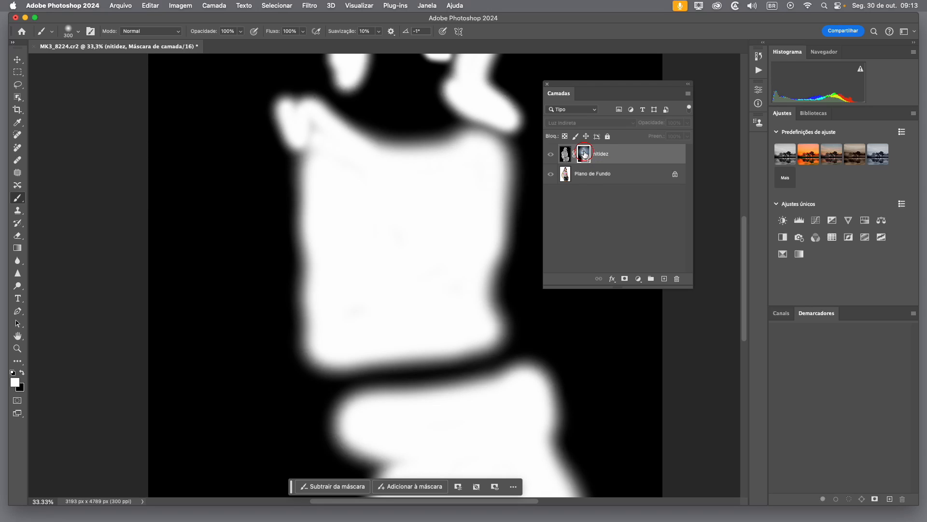
pyautogui.keyDown('alt'); pyautogui.click(585, 153); pyautogui.keyUp('alt')
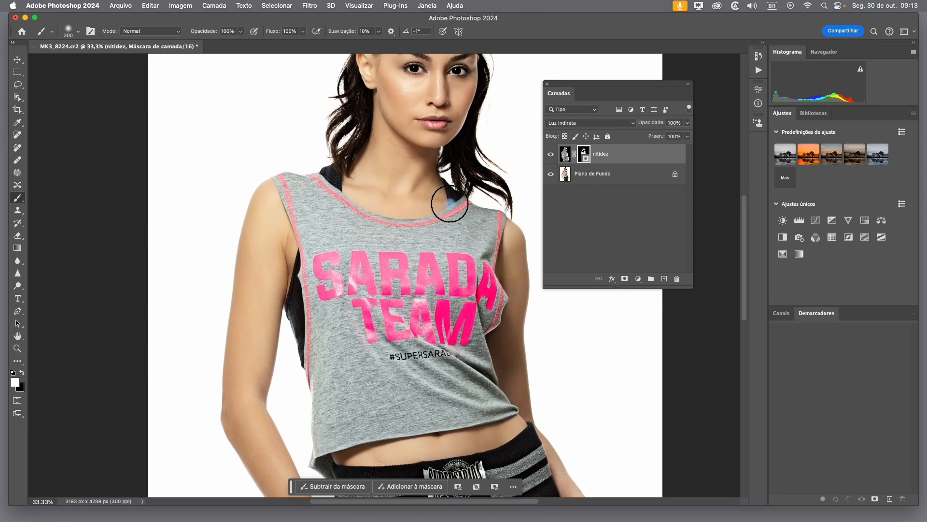
pyautogui.scroll(5, 449, 203)
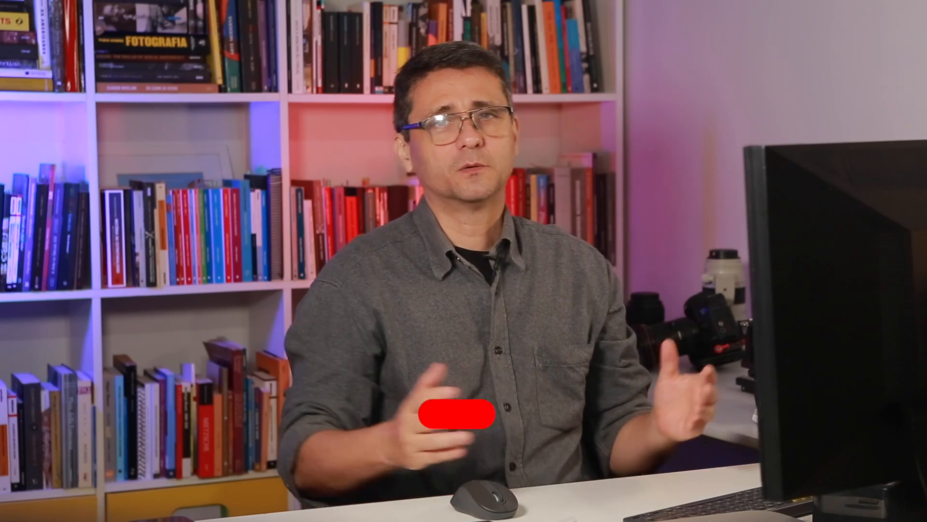